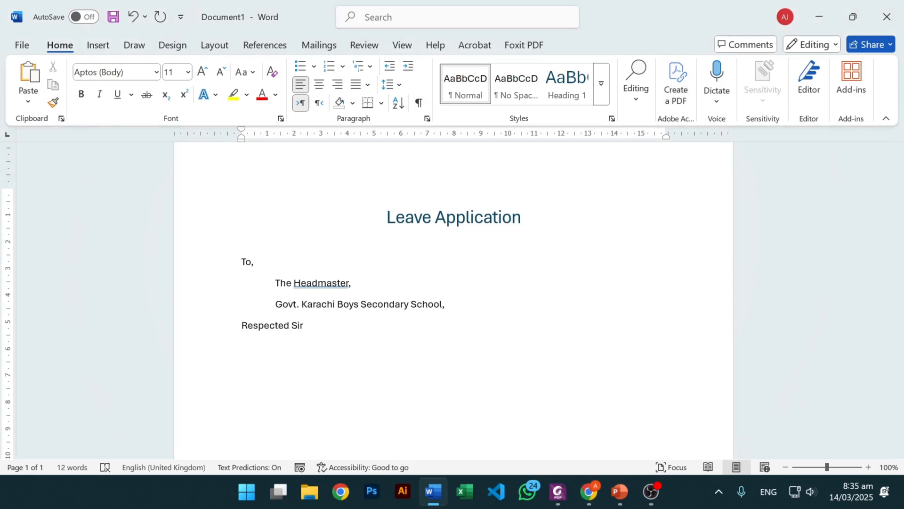
# Step: Finish the salutation with a comma and add an indented Lorem ipsum body paragraph ending in "ex ea commodo consequat."
pyautogui.write(',')
pyautogui.press('Return')
pyautogui.press('Tab')
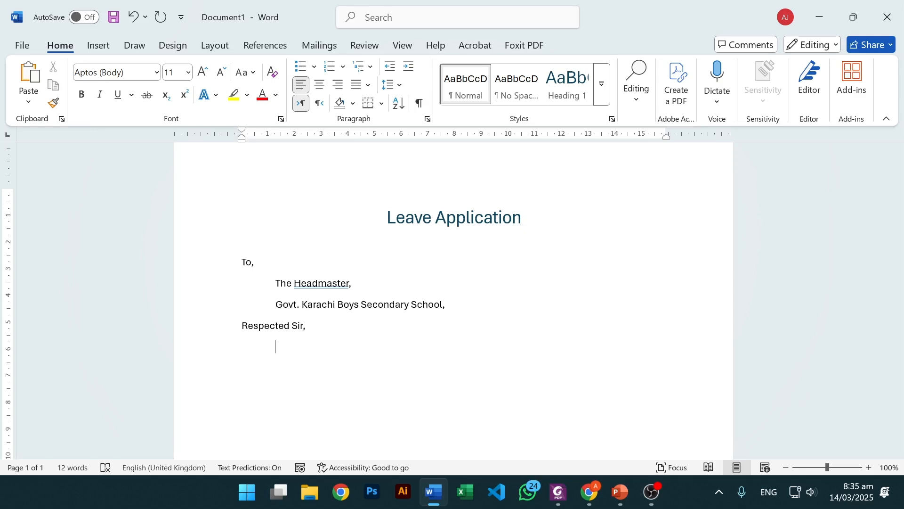
pyautogui.write('Lorem ipsum dolor sit amet, consectetur adipiscing elit, sed do eiusmod tempor incididunt ut labore et dolore magna aliqua. Ut enim ad minim veniam, quis nostrud exercitation ullamco laboris nisi ut aliquip ex ea commodo consequat.')
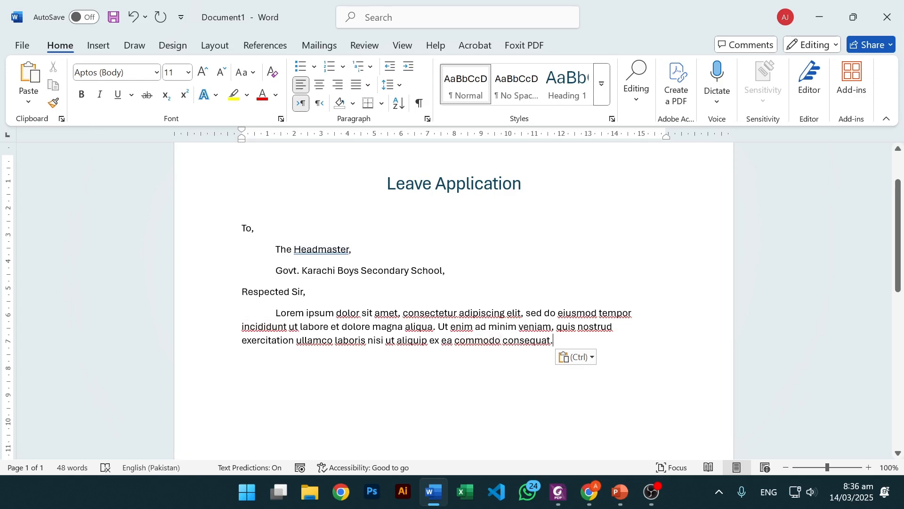
# Step: Add the closing lines "Your Sincerely" and "X,Y,Z" below the body paragraph, leaving one blank line before them
pyautogui.press('Return')
pyautogui.press('Return')
pyautogui.write('Your Si')
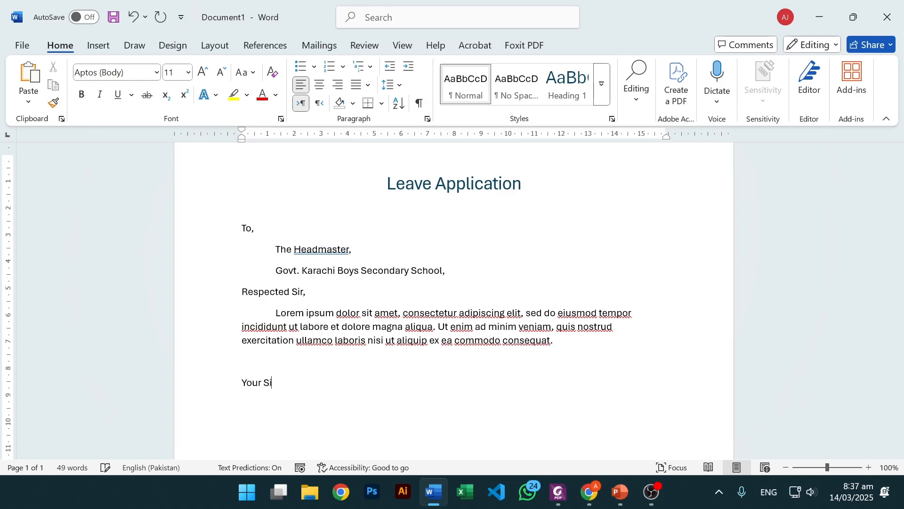
pyautogui.write('ncerely ')
pyautogui.write('X.')
pyautogui.write('Y,Z')
pyautogui.press('Return')
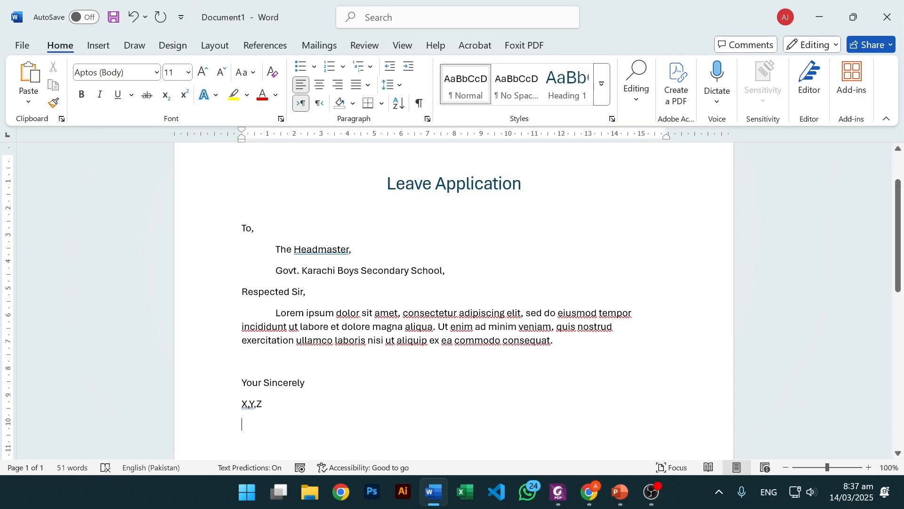
# Step: Try shifting the "Your Sincerely" line toward the right side of the page with repeated tab indents
pyautogui.moveTo(264, 404); pyautogui.dragTo(237, 392)
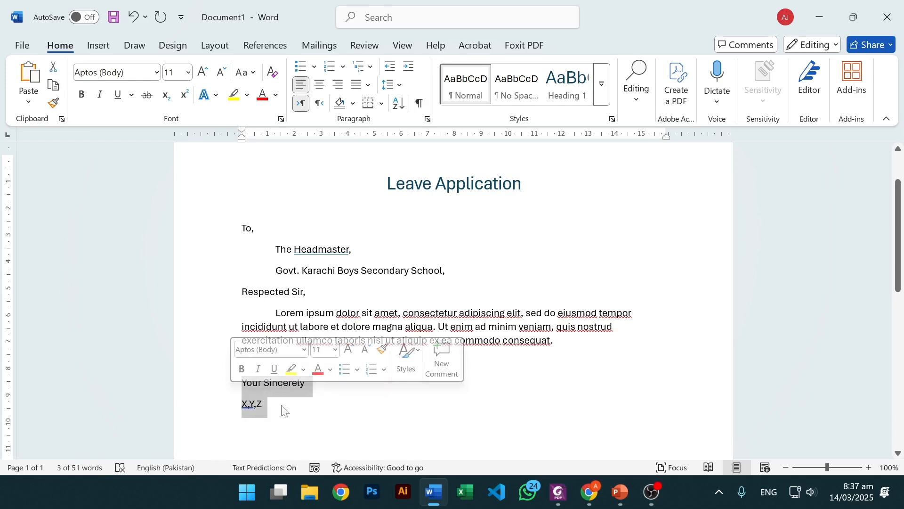
pyautogui.click(252, 404)
pyautogui.press('Up')
pyautogui.press('Home')
pyautogui.press('Tab')
pyautogui.press('Tab')
pyautogui.press('Tab')
pyautogui.press('Tab')
pyautogui.press('Tab')
pyautogui.press('Tab')
pyautogui.press('Tab')
pyautogui.press('Tab')
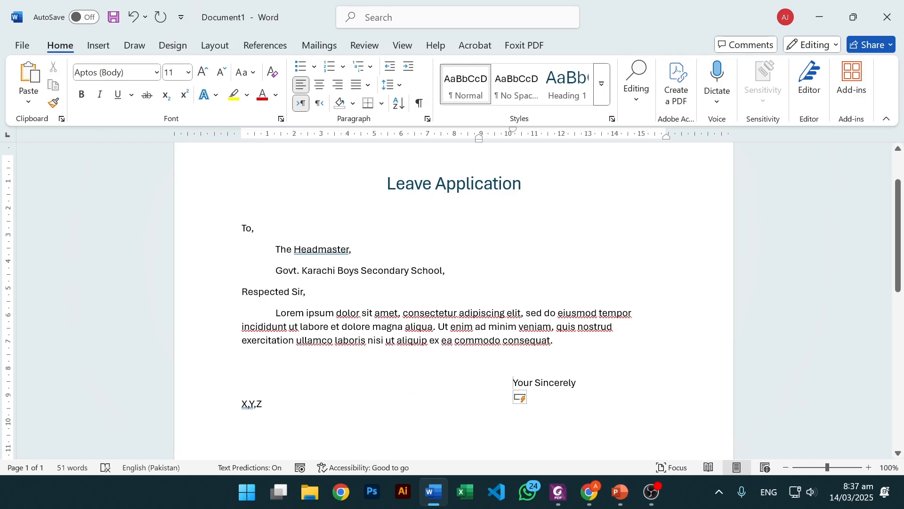
# Step: Try aligning the "X,Y,Z" line beneath "Your Sincerely" with repeated tab indents
pyautogui.click(247, 403)
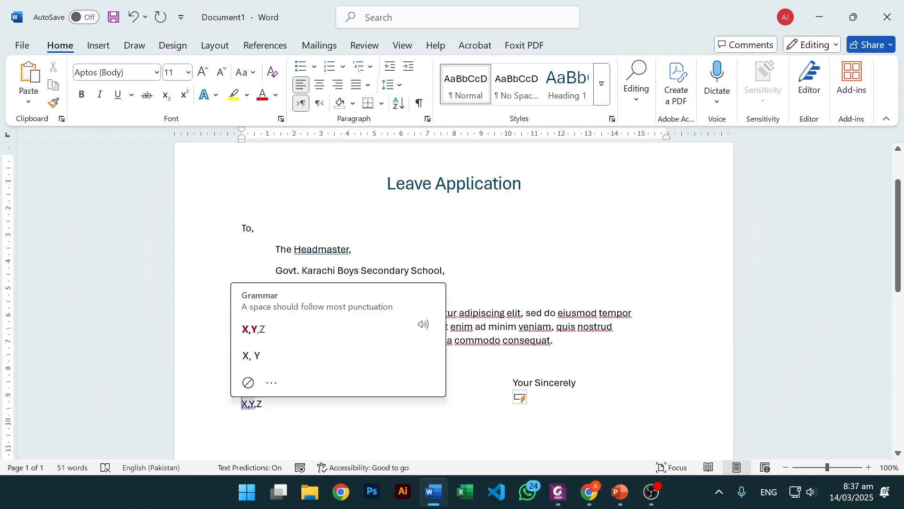
pyautogui.press('Tab')
pyautogui.press('Tab')
pyautogui.press('Tab')
pyautogui.press('Tab')
pyautogui.press('Tab')
pyautogui.press('Tab')
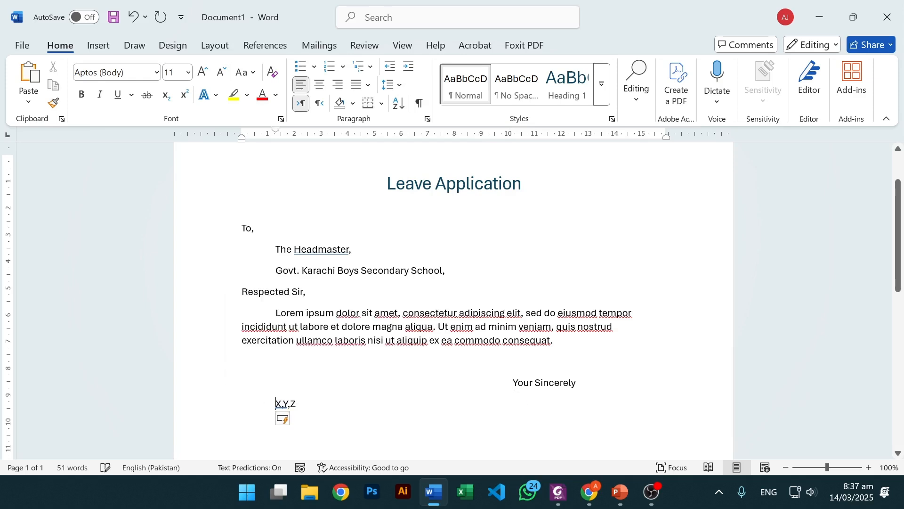
pyautogui.press('Tab')
pyautogui.press('Tab')
pyautogui.press('Tab')
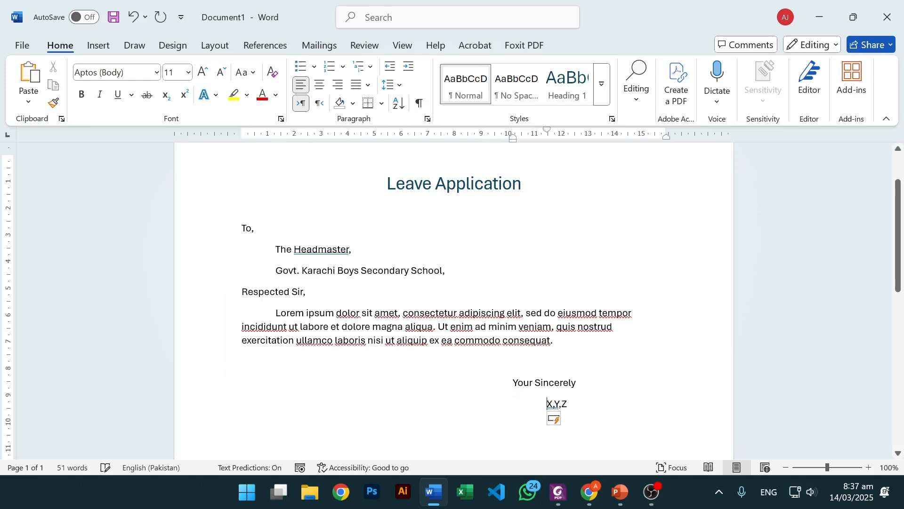
pyautogui.press('BackSpace')
pyautogui.press('BackSpace')
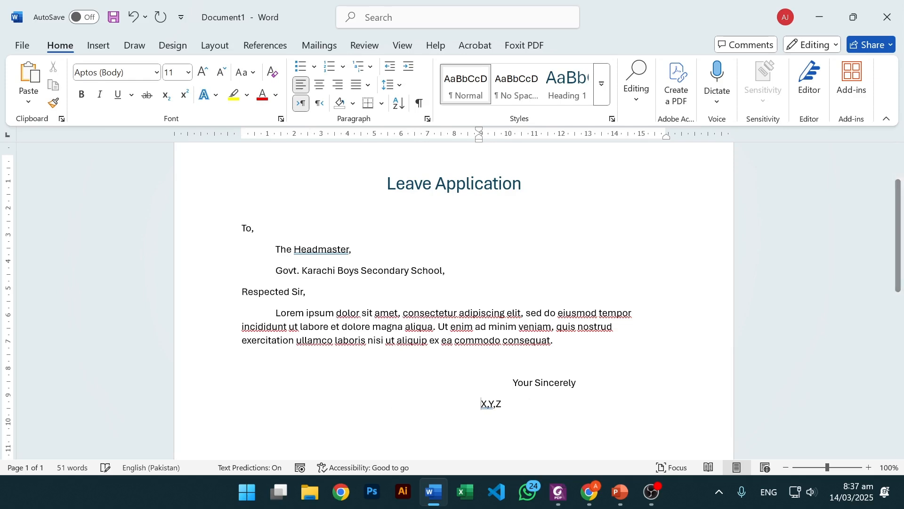
# Step: Undo all the tab indents on the "Your Sincerely" and "X,Y,Z" lines
pyautogui.hotkey('ctrl', 'z')
pyautogui.hotkey('ctrl', 'z')
pyautogui.hotkey('ctrl', 'z')
pyautogui.hotkey('ctrl', 'z')
pyautogui.hotkey('ctrl', 'z')
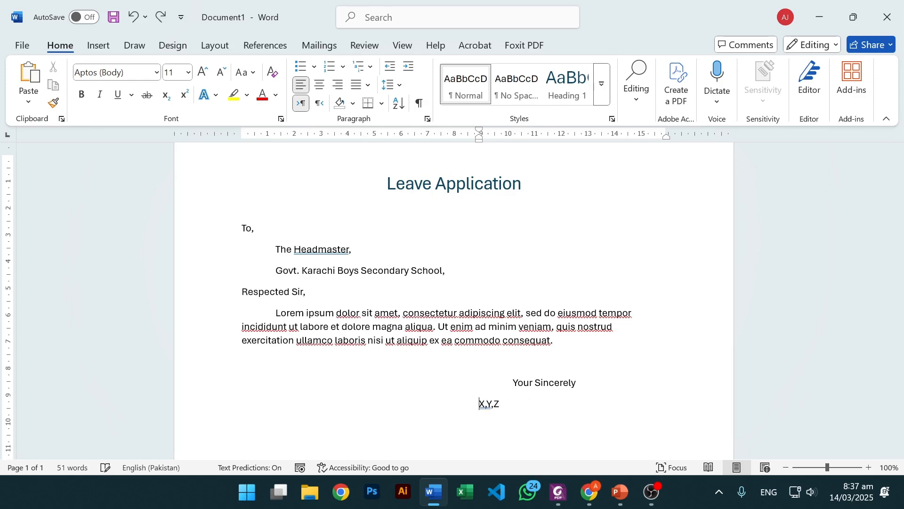
pyautogui.hotkey('ctrl', 'z')
pyautogui.hotkey('ctrl', 'z')
pyautogui.hotkey('ctrl', 'z')
pyautogui.hotkey('ctrl', 'z')
pyautogui.hotkey('ctrl', 'z')
pyautogui.hotkey('ctrl', 'z')
pyautogui.hotkey('ctrl', 'z')
pyautogui.hotkey('ctrl', 'z')
pyautogui.hotkey('ctrl', 'z')
pyautogui.hotkey('ctrl', 'z')
pyautogui.hotkey('ctrl', 'z')
pyautogui.hotkey('ctrl', 'z')
pyautogui.hotkey('ctrl', 'z')
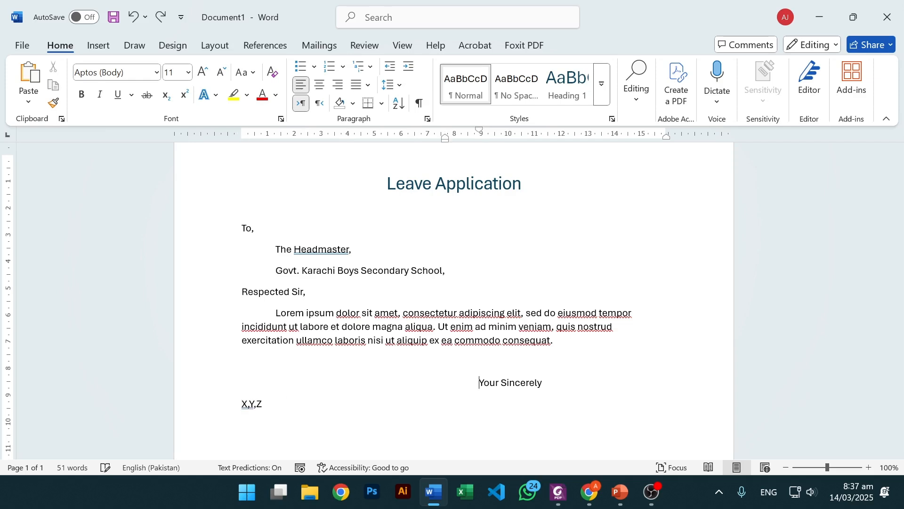
pyautogui.hotkey('ctrl', 'z')
pyautogui.hotkey('ctrl', 'z')
pyautogui.hotkey('ctrl', 'z')
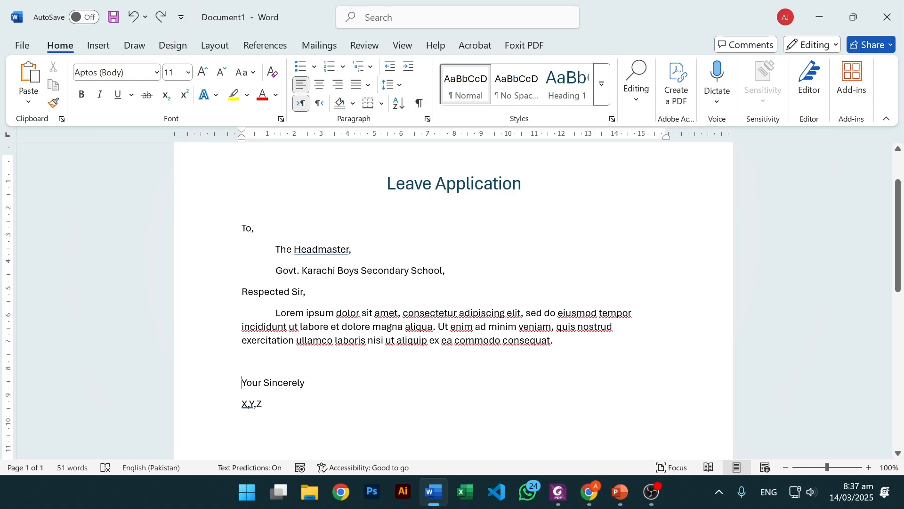
# Step: Set the first-line indent of both closing lines to about 12 on the ruler and centre-align them
pyautogui.moveTo(271, 410); pyautogui.dragTo(210, 396)
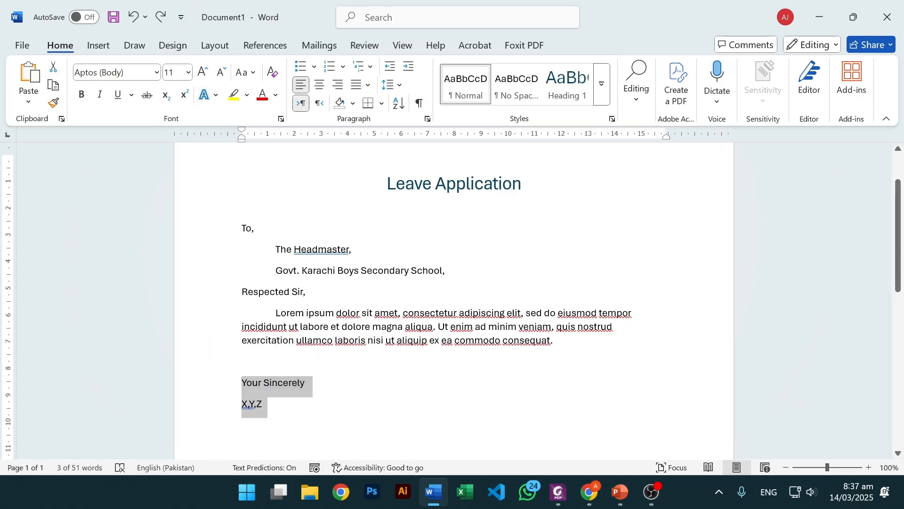
pyautogui.moveTo(242, 140)
pyautogui.mouseDown()
pyautogui.moveTo(255, 133)
pyautogui.moveTo(584, 165)
pyautogui.moveTo(563, 166)
pyautogui.mouseUp()
pyautogui.click(598, 408)
pyautogui.moveTo(598, 408); pyautogui.dragTo(561, 383)
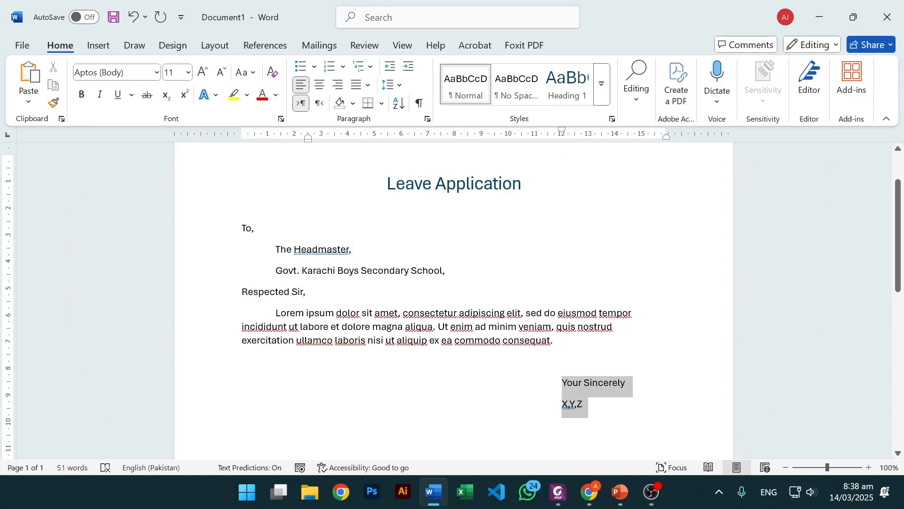
pyautogui.click(322, 84)
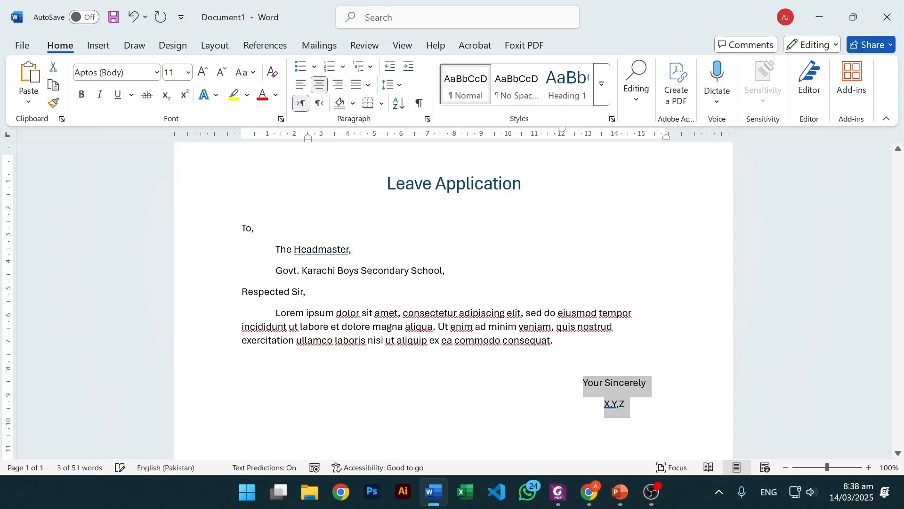
# Step: Insert an extra blank line above the closing and add a centred signature line of underscores over "Your Sincerely"
pyautogui.click(627, 356)
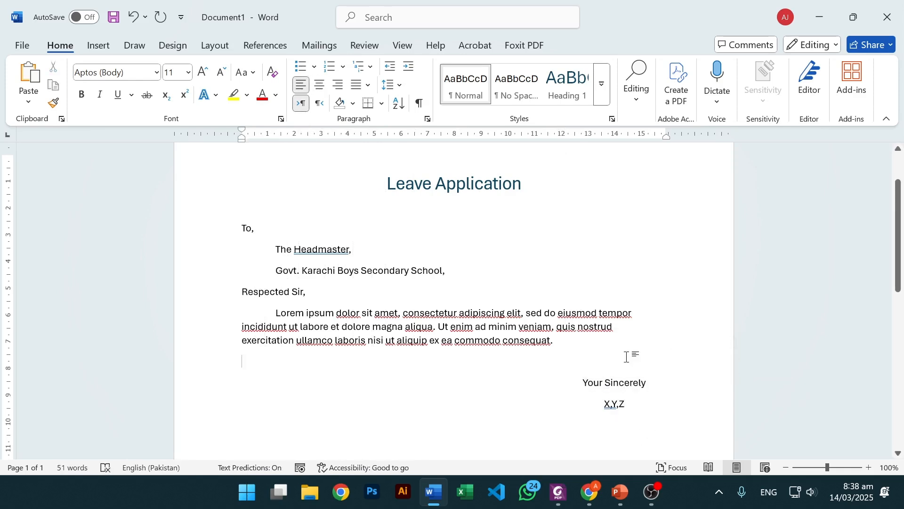
pyautogui.press('Return')
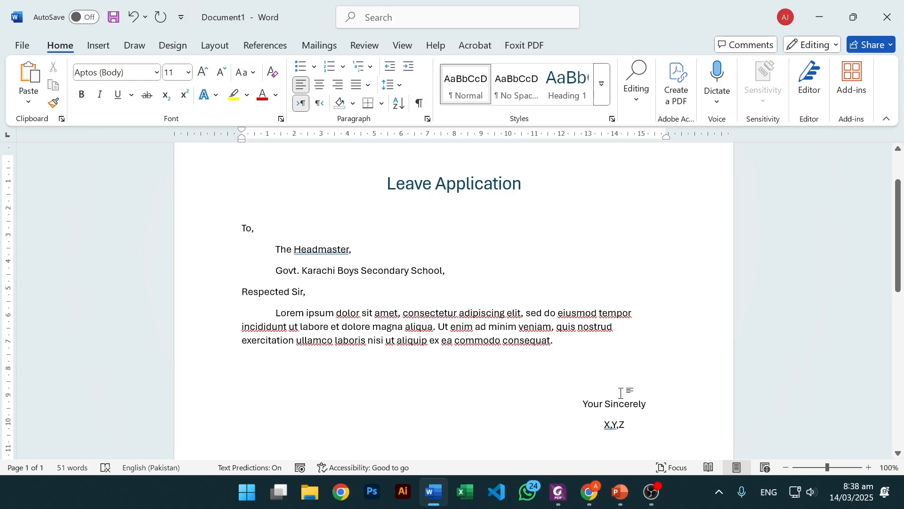
pyautogui.press('Down')
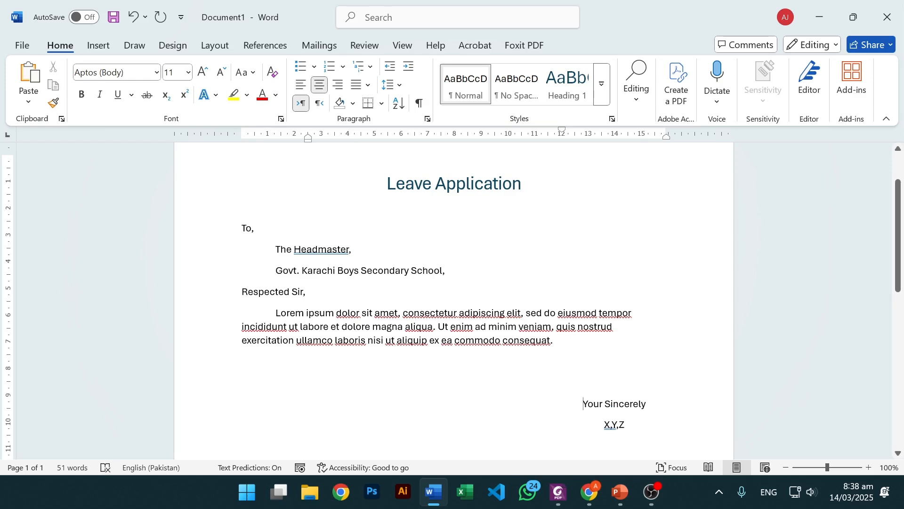
pyautogui.press('Return')
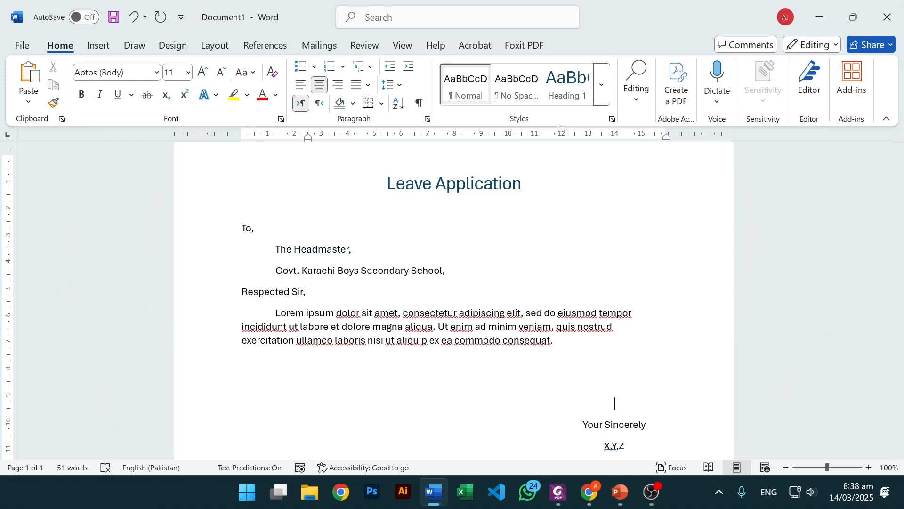
pyautogui.write('______________')
pyautogui.scroll(-3, 603, 397)
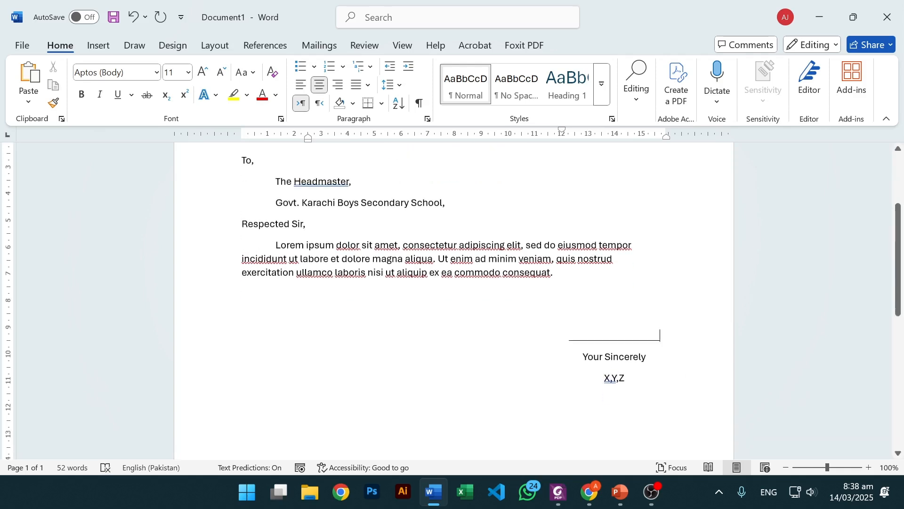
# Step: Remove the space after paragraph for the two address lines, "The Headmaster," and "Govt. Karachi Boys Secondary School,"
pyautogui.scroll(3, 452, 282)
pyautogui.click(338, 248)
pyautogui.click(242, 206)
pyautogui.click(336, 249)
pyautogui.click(365, 236)
pyautogui.moveTo(447, 271); pyautogui.dragTo(245, 258)
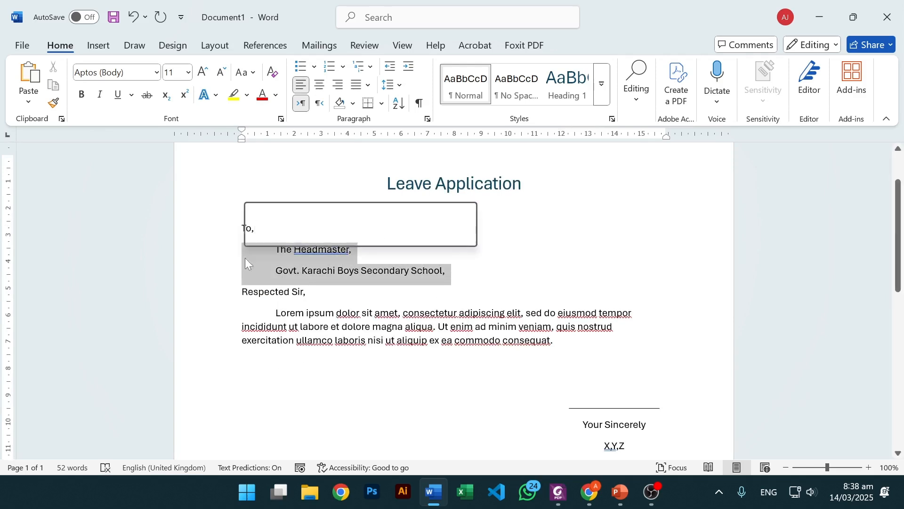
pyautogui.click(400, 90)
pyautogui.click(433, 265)
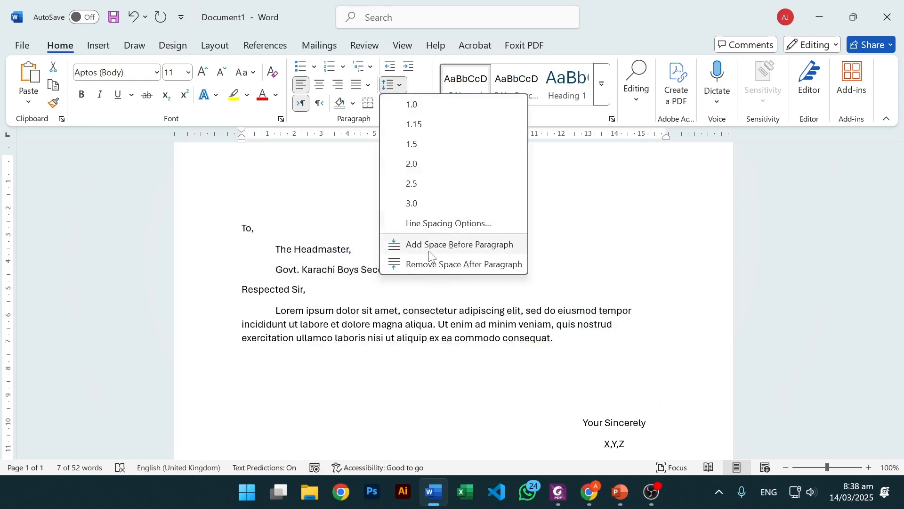
pyautogui.click(434, 268)
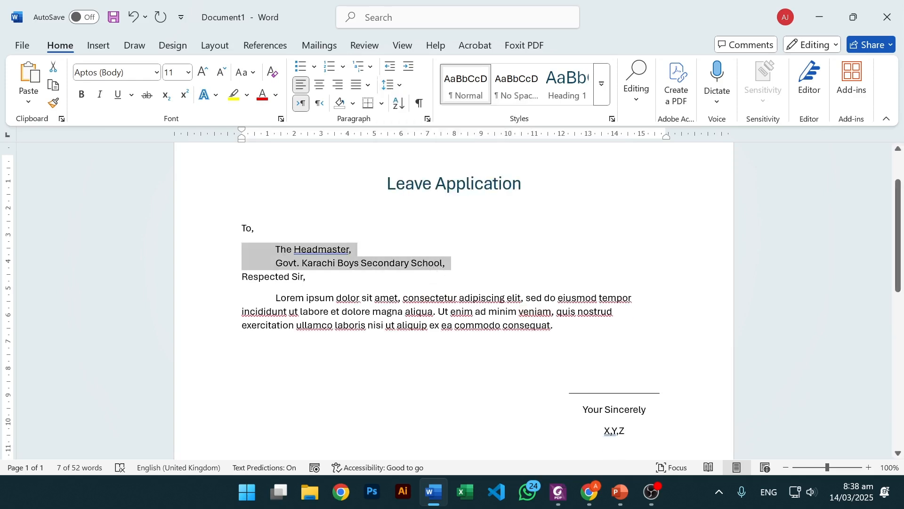
# Step: Set the line spacing of the Lorem ipsum body paragraph to 1.5
pyautogui.click(556, 346)
pyautogui.moveTo(554, 326); pyautogui.dragTo(264, 297)
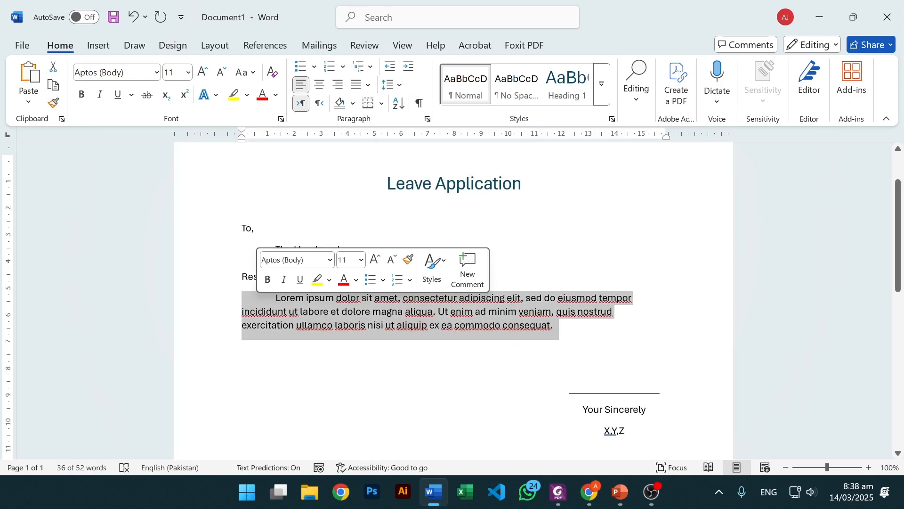
pyautogui.click(507, 343)
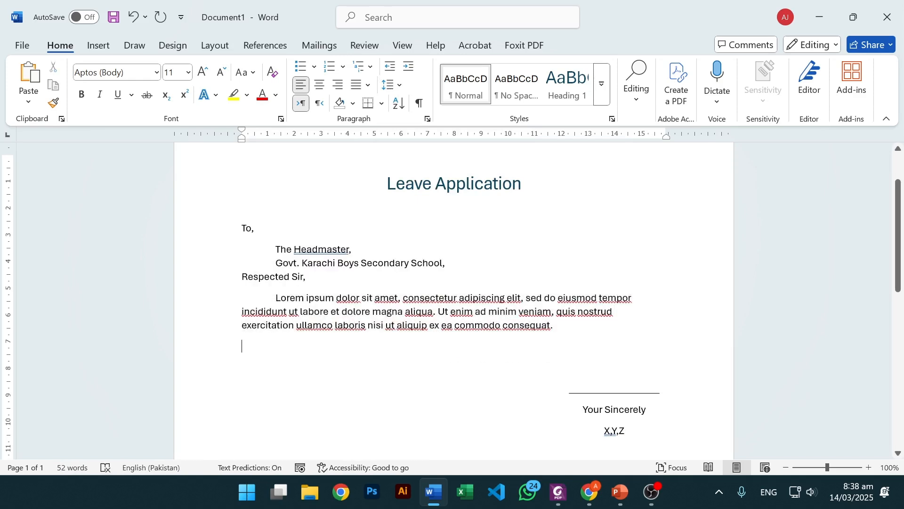
pyautogui.moveTo(558, 335); pyautogui.dragTo(242, 298)
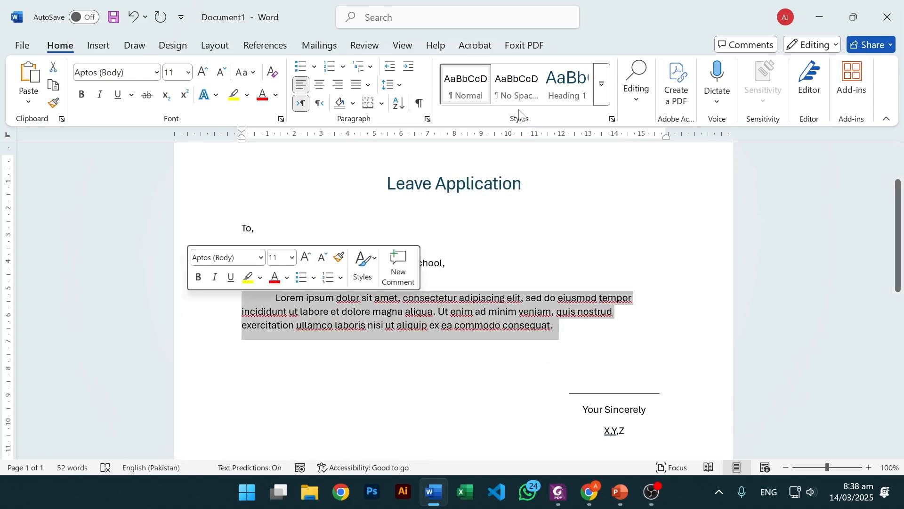
pyautogui.click(395, 85)
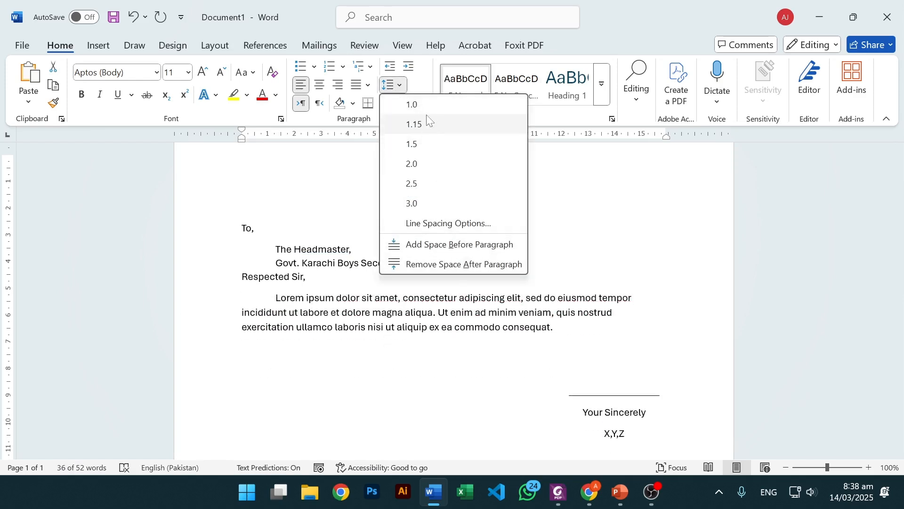
pyautogui.click(434, 144)
pyautogui.click(553, 335)
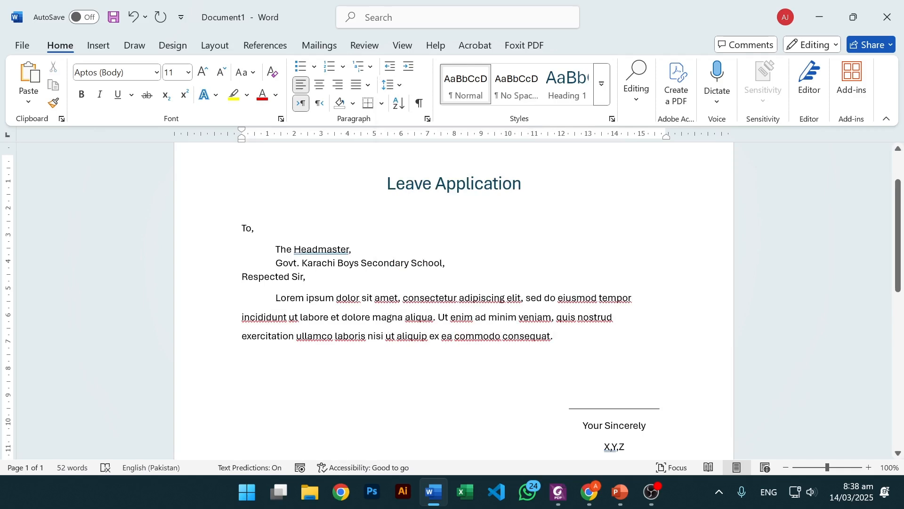
# Step: Open Snipping Tool and capture a rectangular screenshot of the letter from "To," down to the "X,Y,Z" line
pyautogui.scroll(-1, 454, 301)
pyautogui.scroll(1, 454, 301)
pyautogui.scroll(-1, 454, 300)
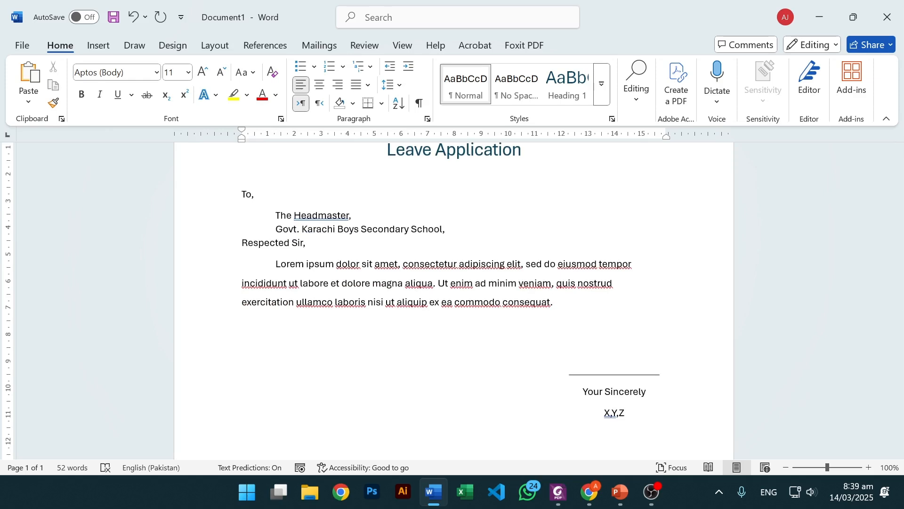
pyautogui.press('super')
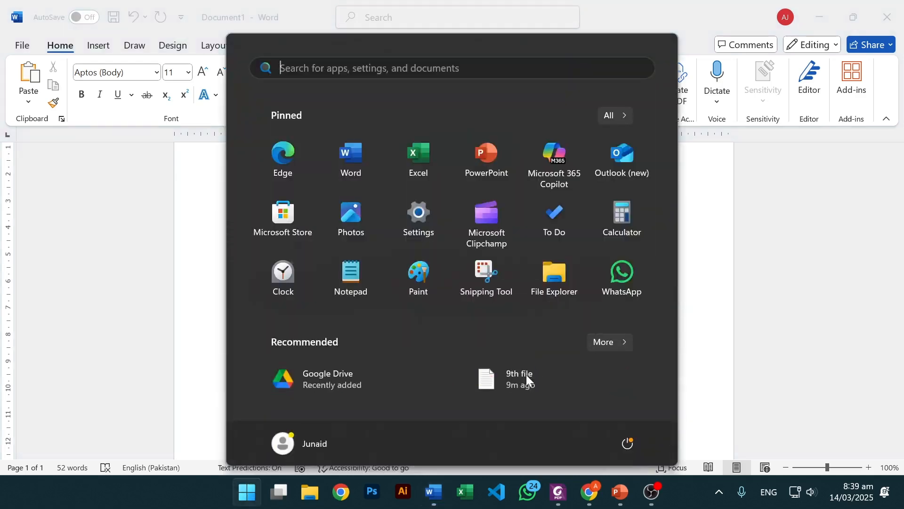
pyautogui.write('sni')
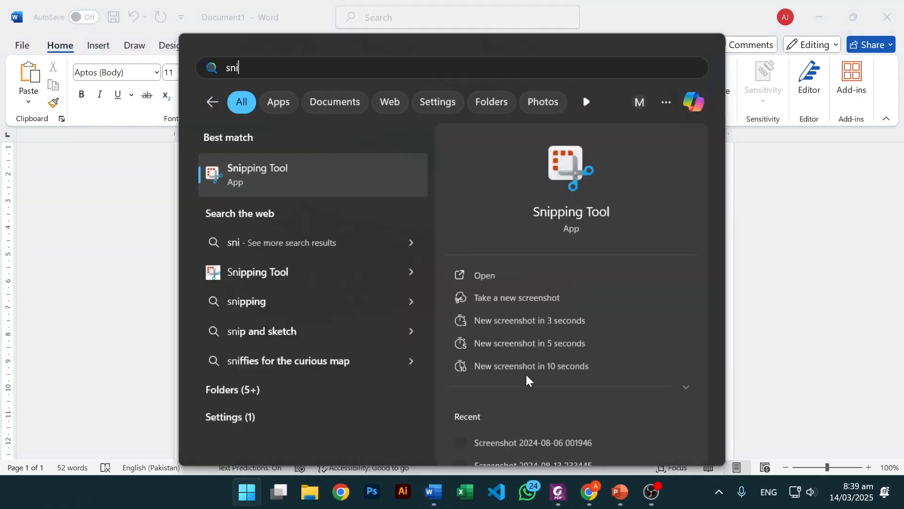
pyautogui.press('Return')
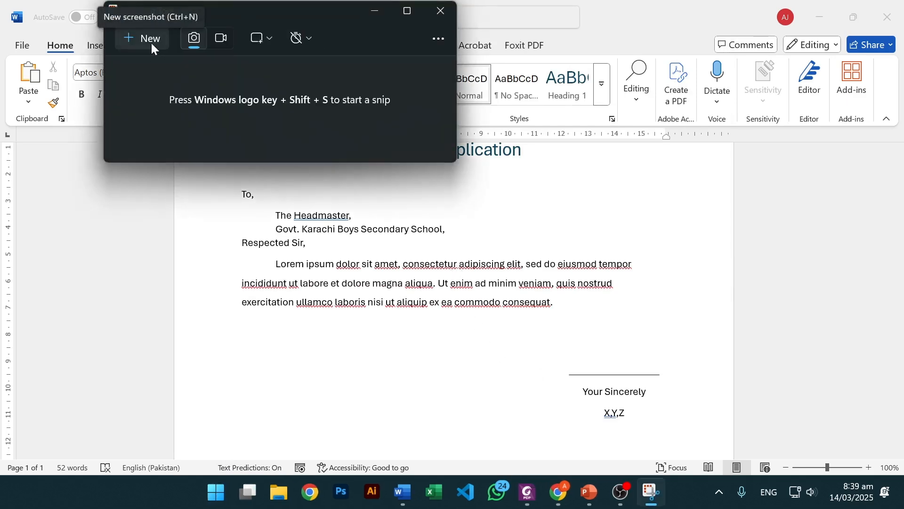
pyautogui.click(138, 39)
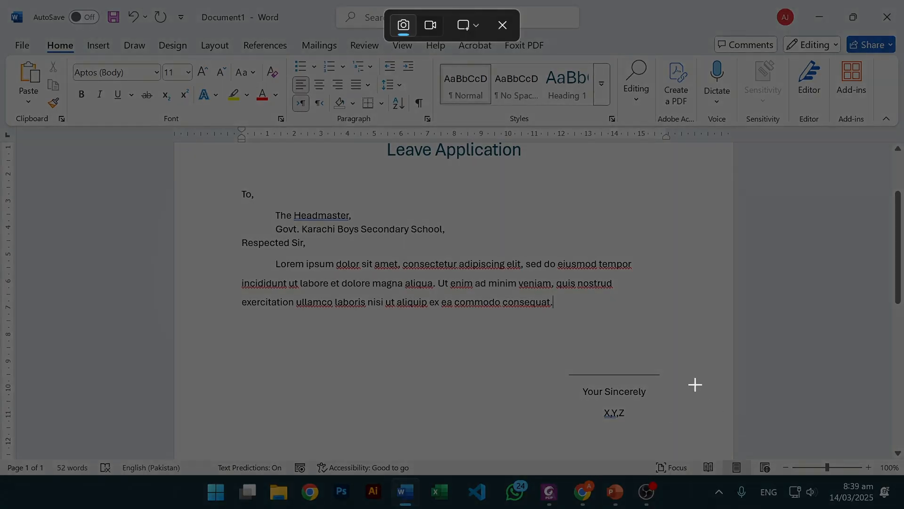
pyautogui.moveTo(210, 155); pyautogui.dragTo(708, 442)
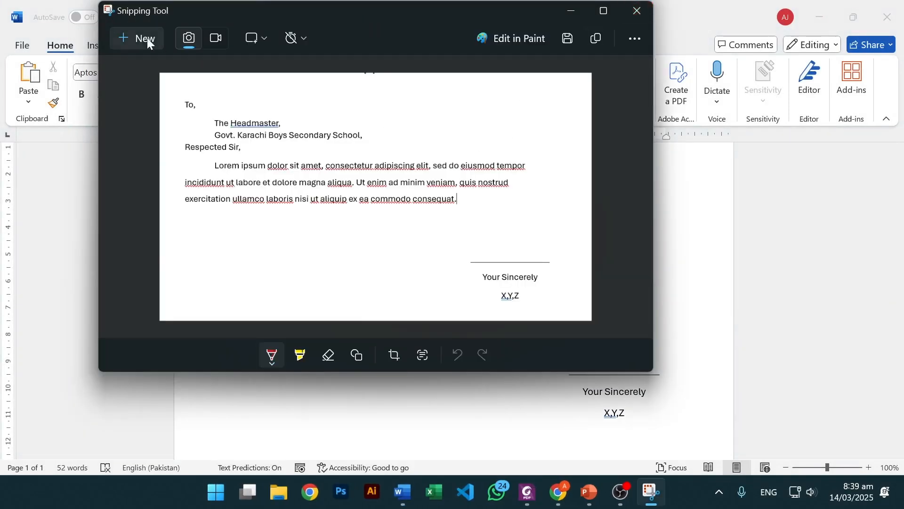
# Step: Start saving the screenshot and create and open a new folder "Practical No. 4" inside the PRACTICALS folder on the Desktop
pyautogui.hotkey('ctrl', 's')
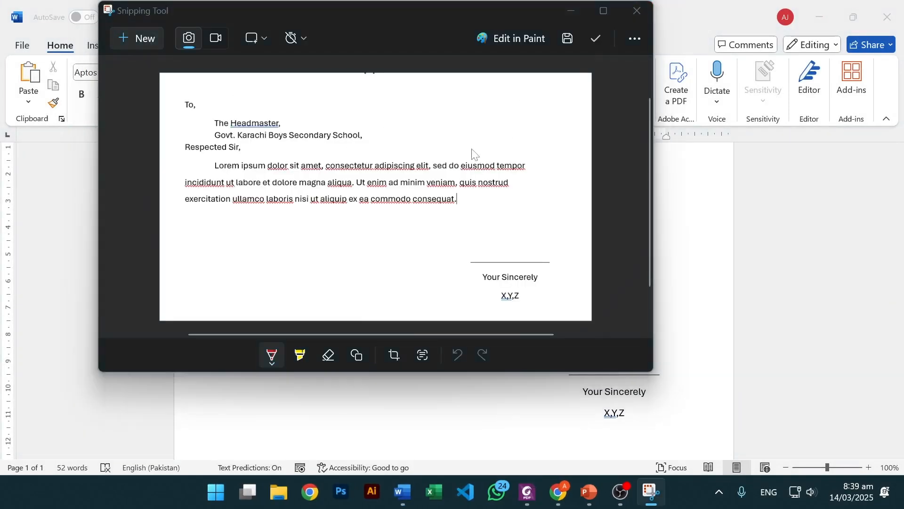
pyautogui.scroll(1, 161, 217)
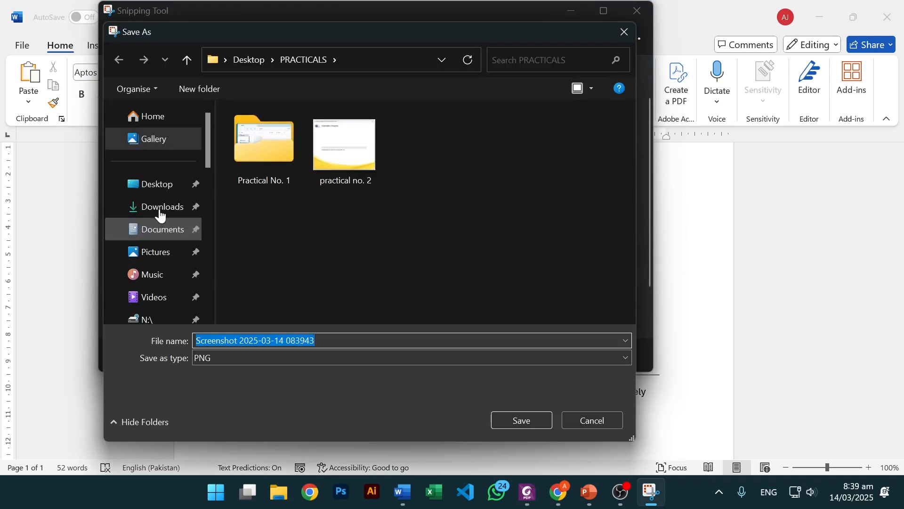
pyautogui.click(159, 185)
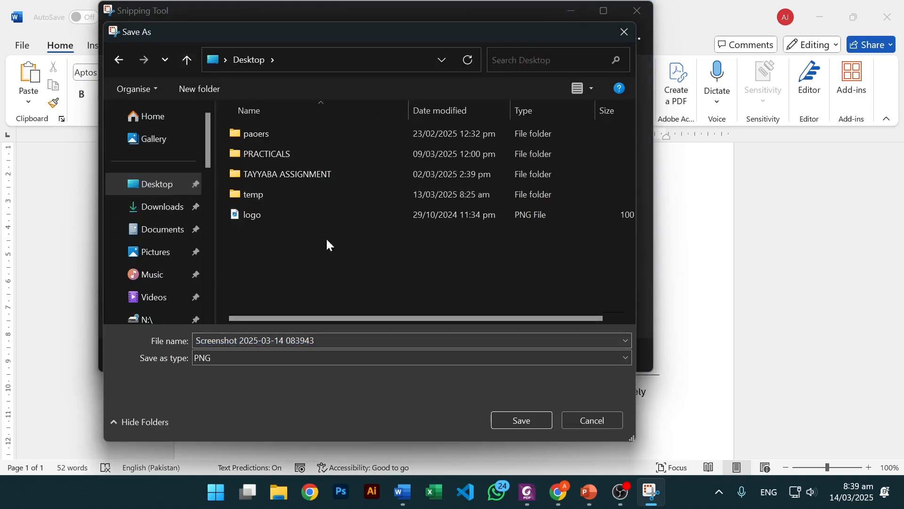
pyautogui.doubleClick(265, 154)
pyautogui.click(208, 90)
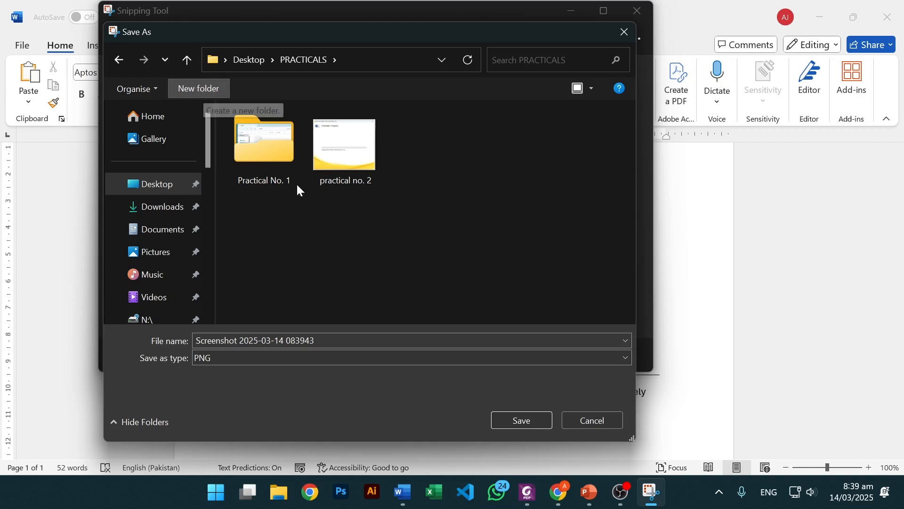
pyautogui.write('Pra')
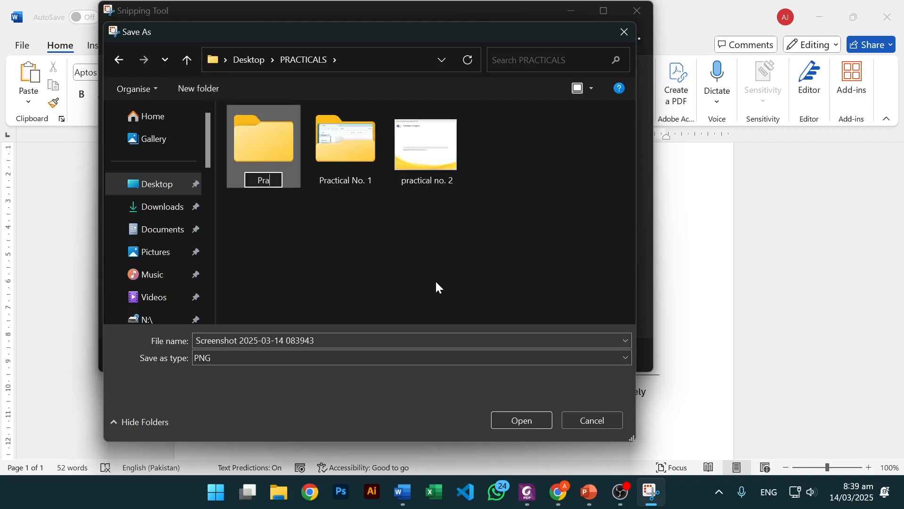
pyautogui.write('ctical No.')
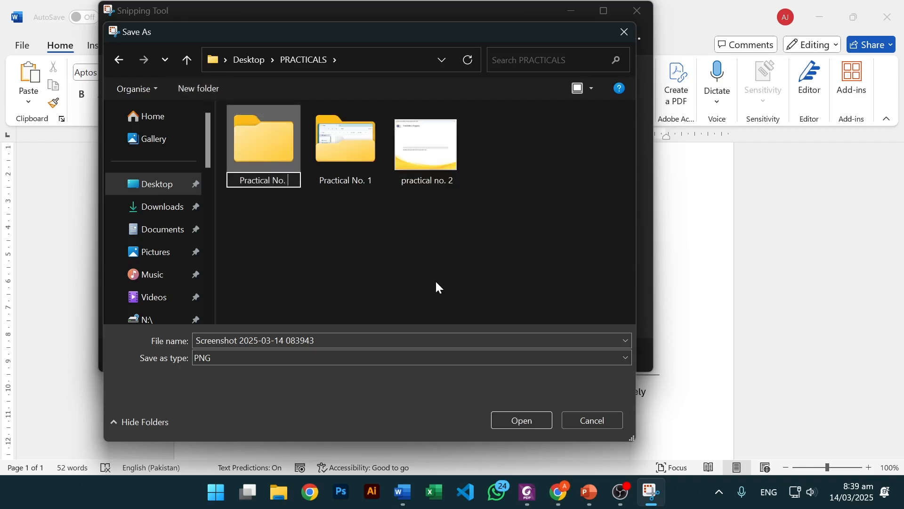
pyautogui.write(' 3')
pyautogui.press('Return')
pyautogui.doubleClick(260, 140)
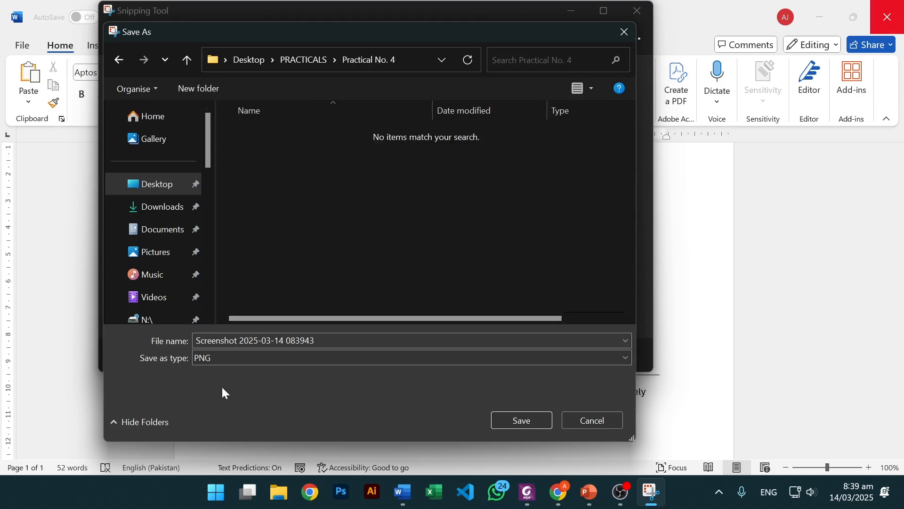
# Step: Save the screenshot as a PNG named "Output" in the Practical No. 4 folder and close Snipping Tool
pyautogui.write('Op')
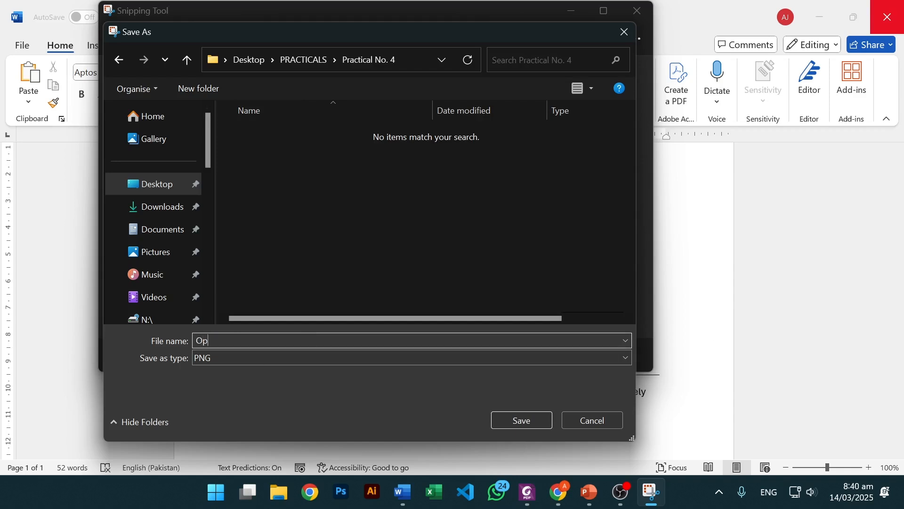
pyautogui.press('BackSpace')
pyautogui.press('BackSpace')
pyautogui.press('BackSpace')
pyautogui.write('utpu')
pyautogui.click(521, 422)
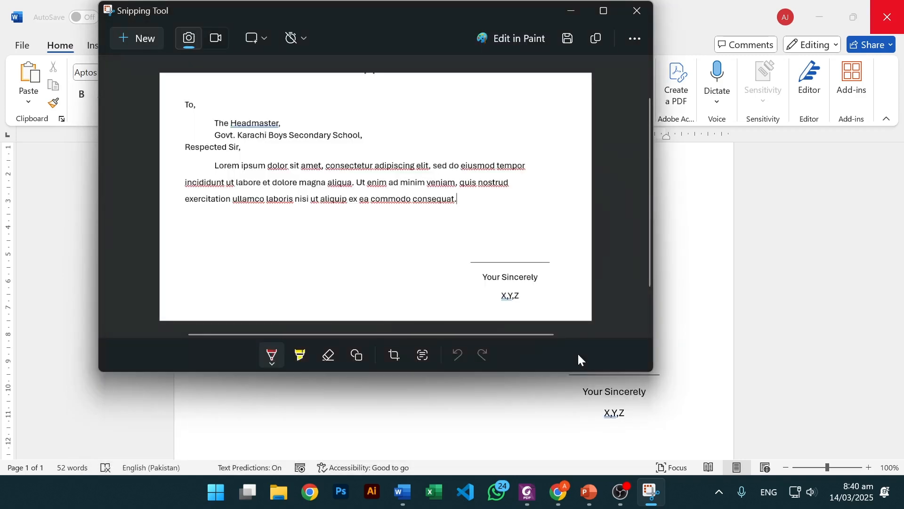
pyautogui.click(635, 12)
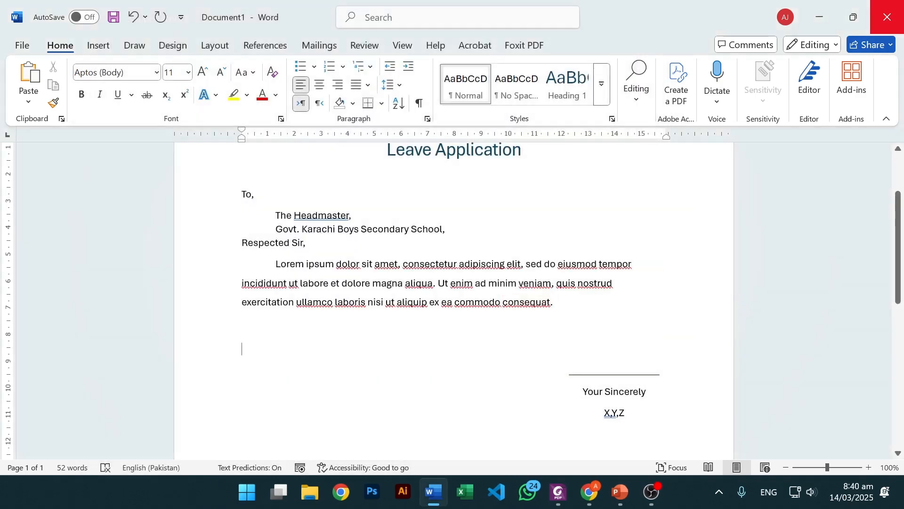
# Step: Save the letter as a Word document named "Leave Application" in the Desktop folder PRACTICALS > Practical No. 4
pyautogui.click(22, 45)
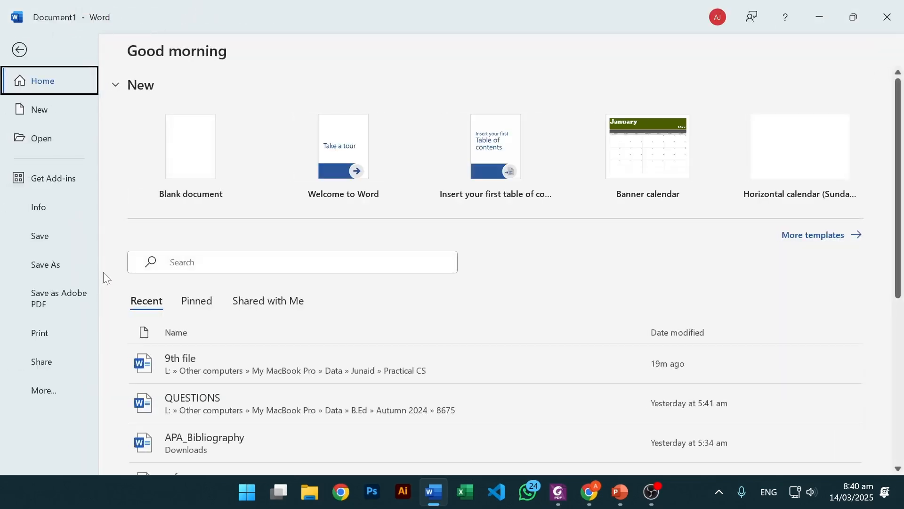
pyautogui.click(56, 270)
pyautogui.click(187, 313)
pyautogui.scroll(-5, 62, 141)
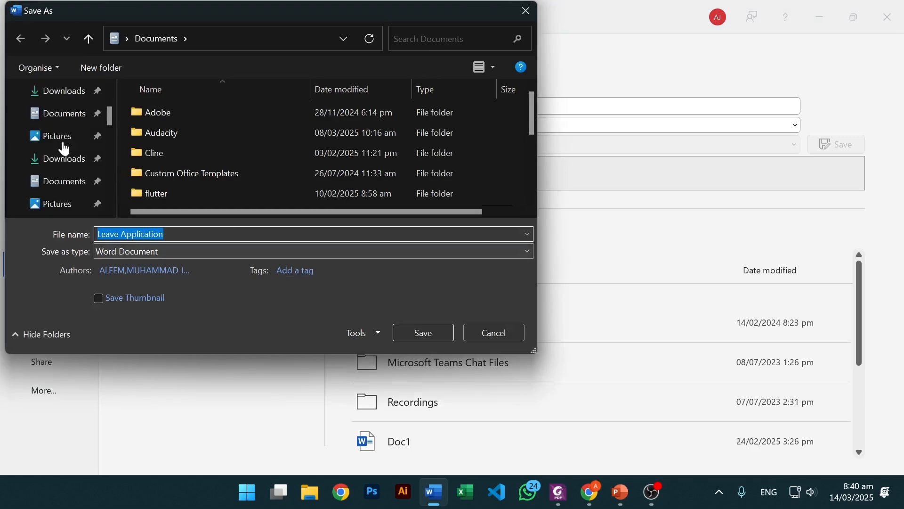
pyautogui.scroll(4, 55, 151)
pyautogui.click(57, 162)
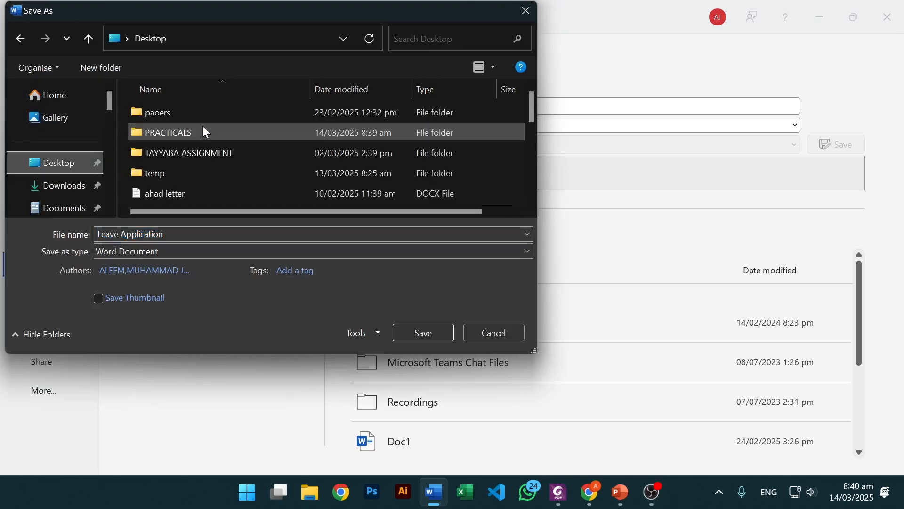
pyautogui.doubleClick(157, 133)
pyautogui.doubleClick(252, 120)
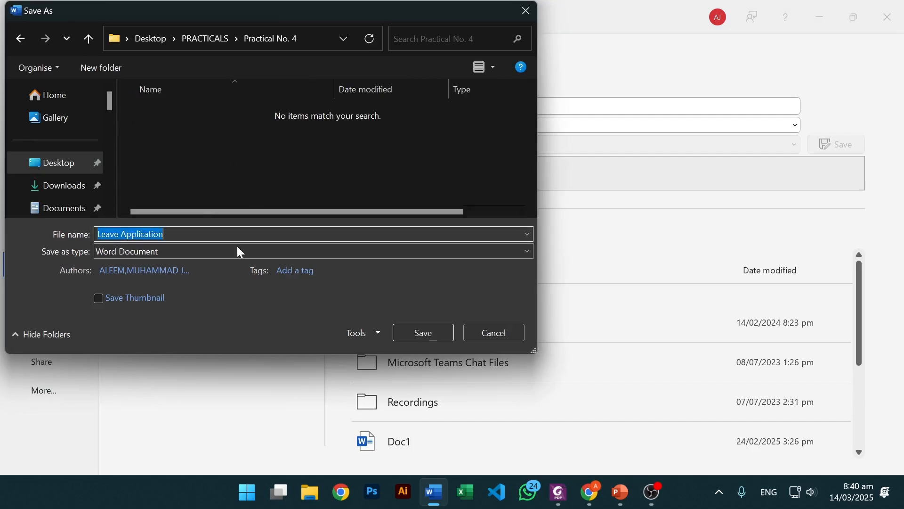
pyautogui.click(422, 333)
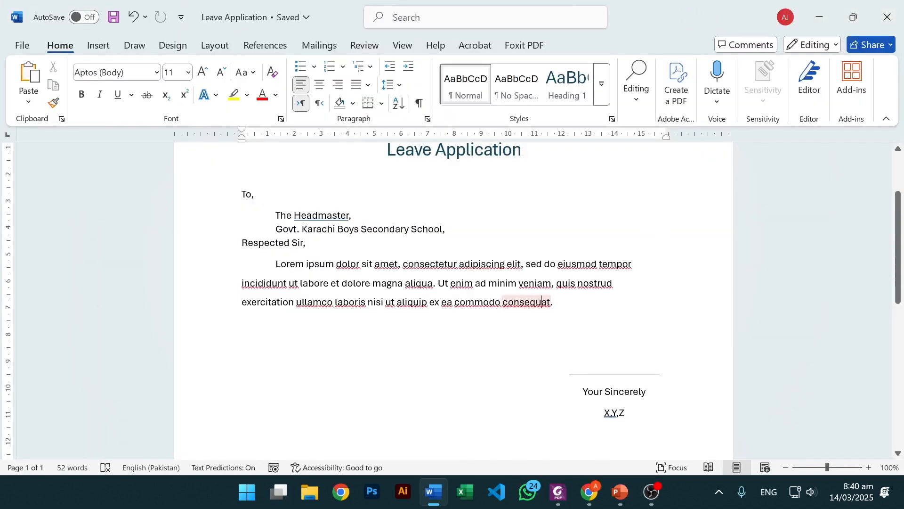
pyautogui.click(526, 302)
pyautogui.click(604, 238)
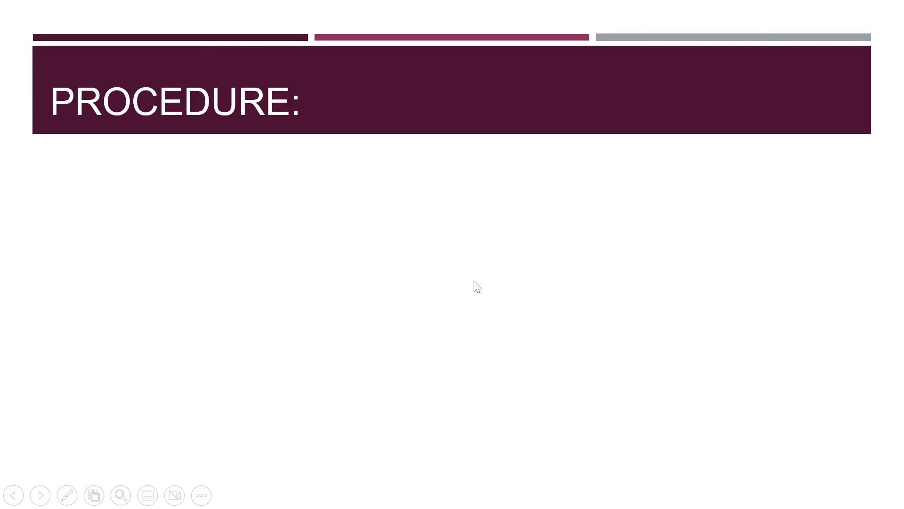
pyautogui.click(474, 281)
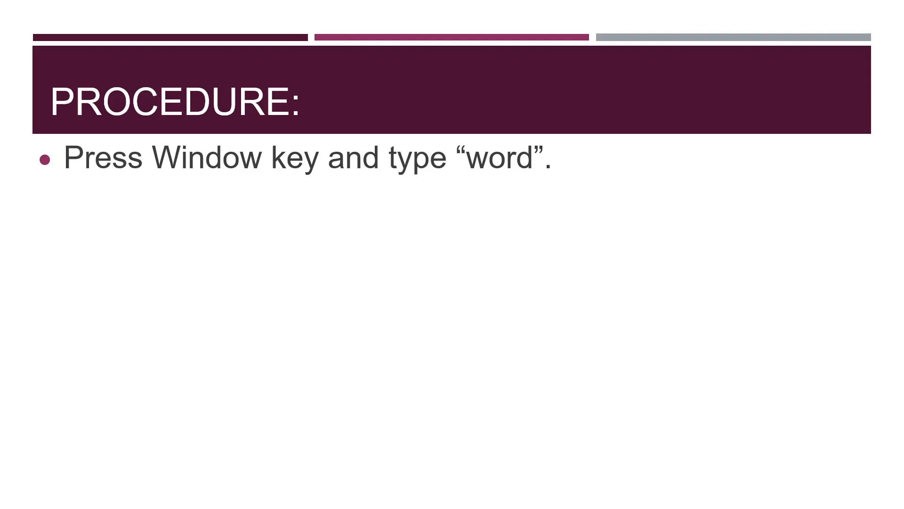
pyautogui.press('Right')
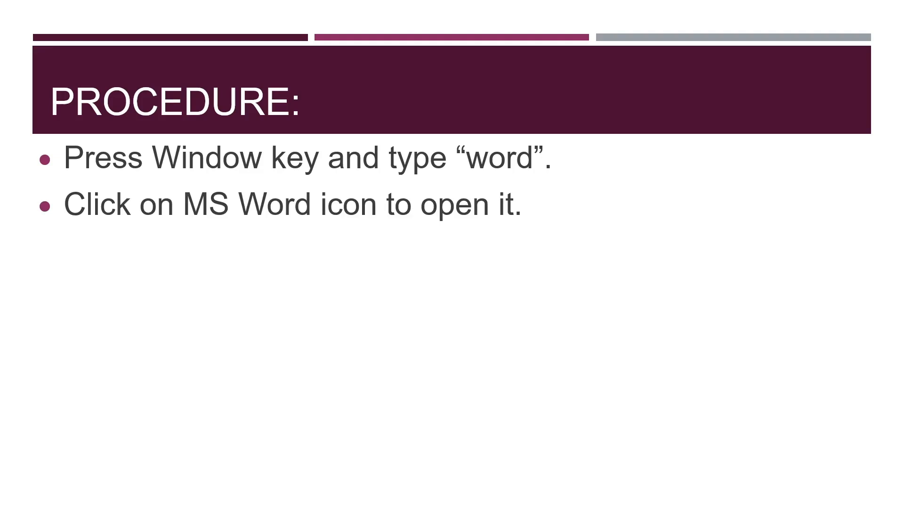
pyautogui.press('Right')
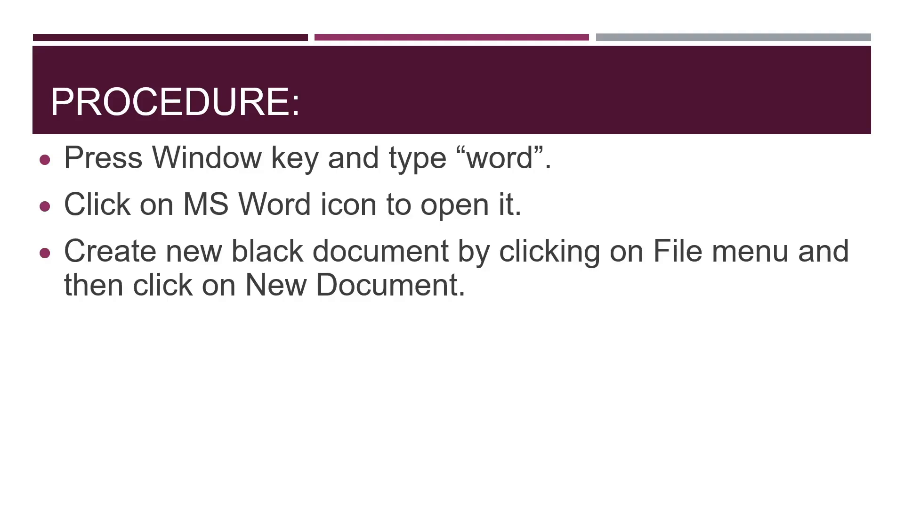